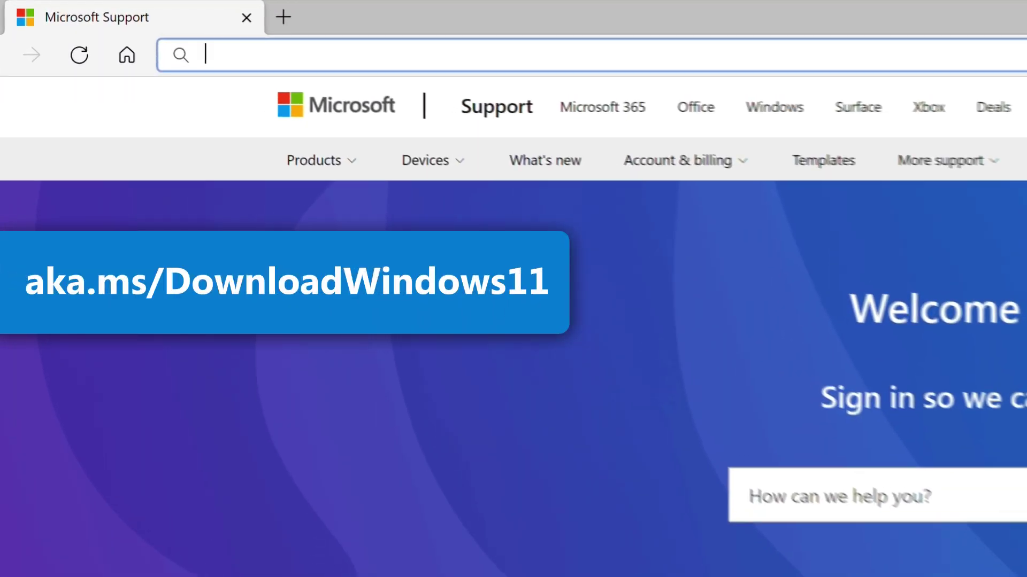
type("aka.")
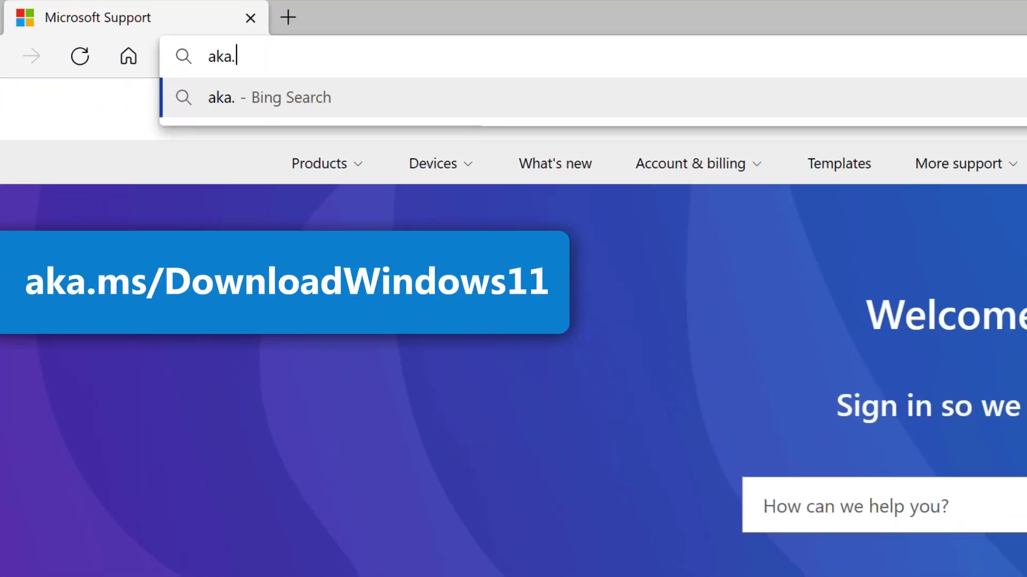
type("ms/downloadwind")
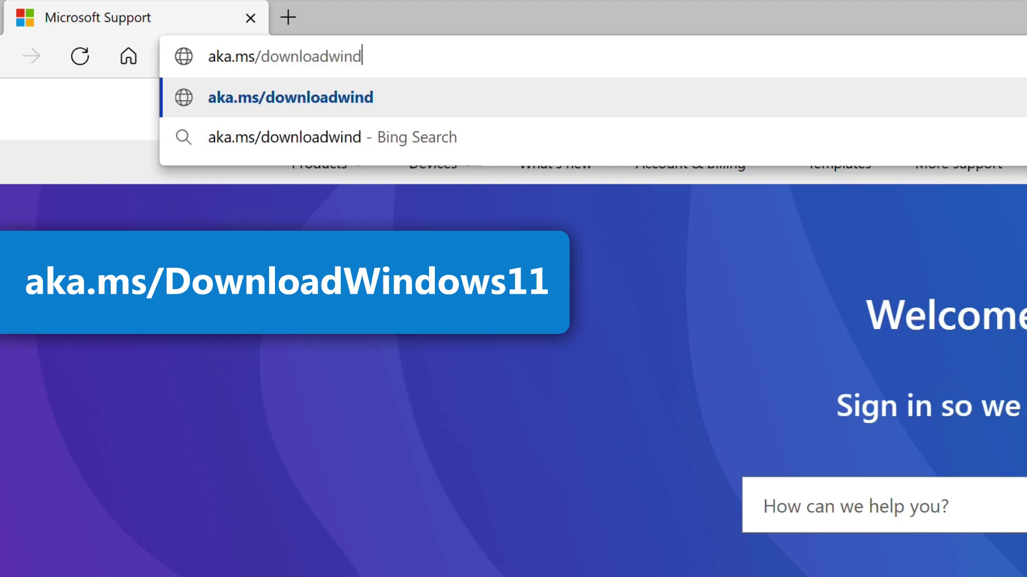
type("ows11")
Load aka.ms/downloadwindows11 and submit Windows 11 (multi-edition ISO) for download.
key("Return")
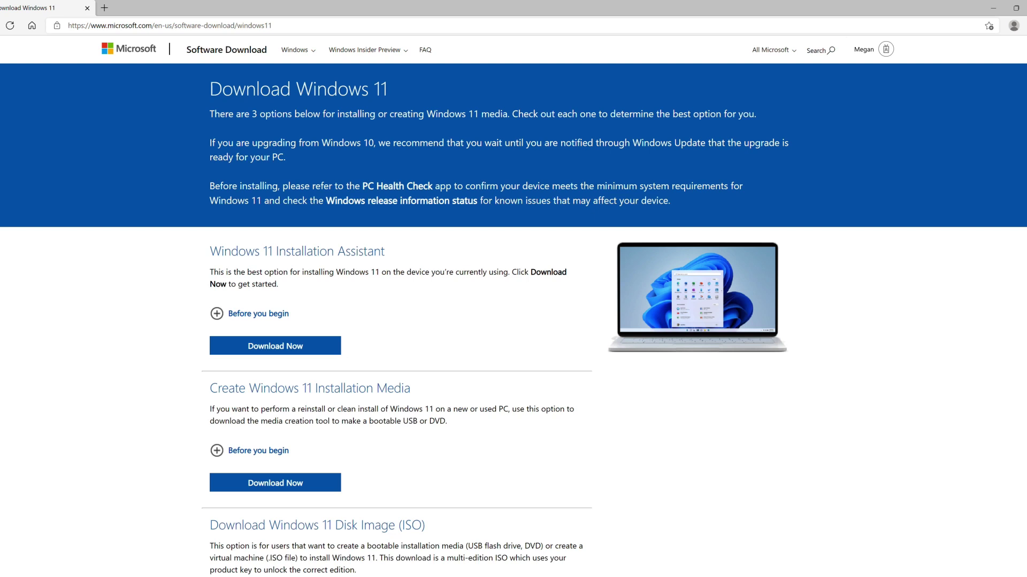
scroll(514, 321, "down", 1)
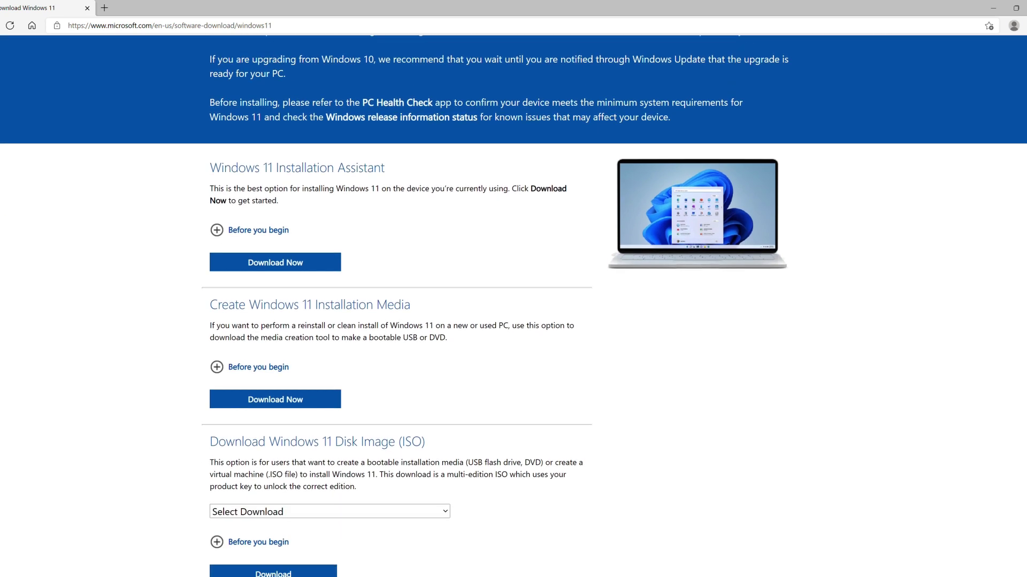
scroll(513, 321, "down", 1)
scroll(133, 303, "down", 1)
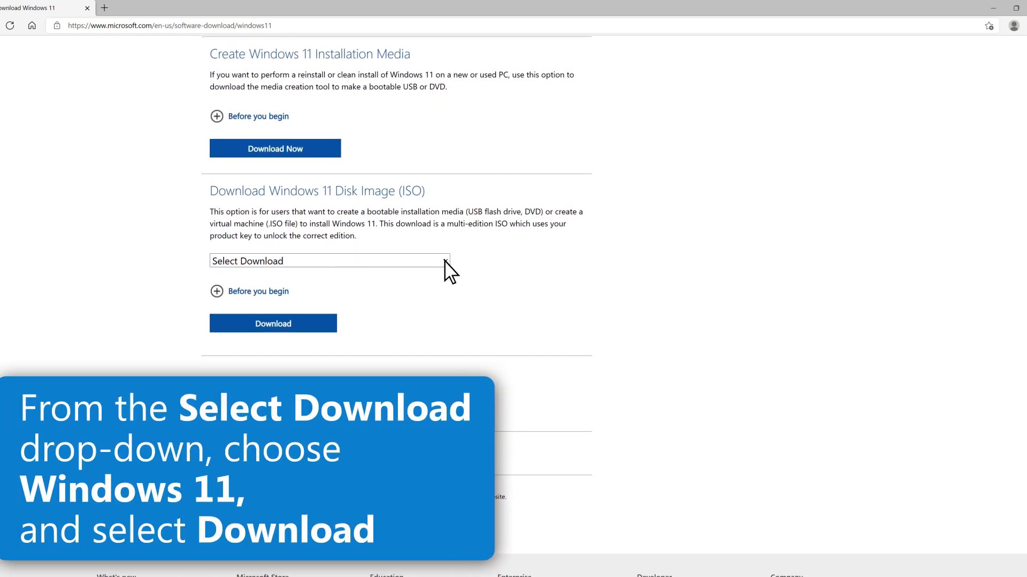
left_click(444, 262)
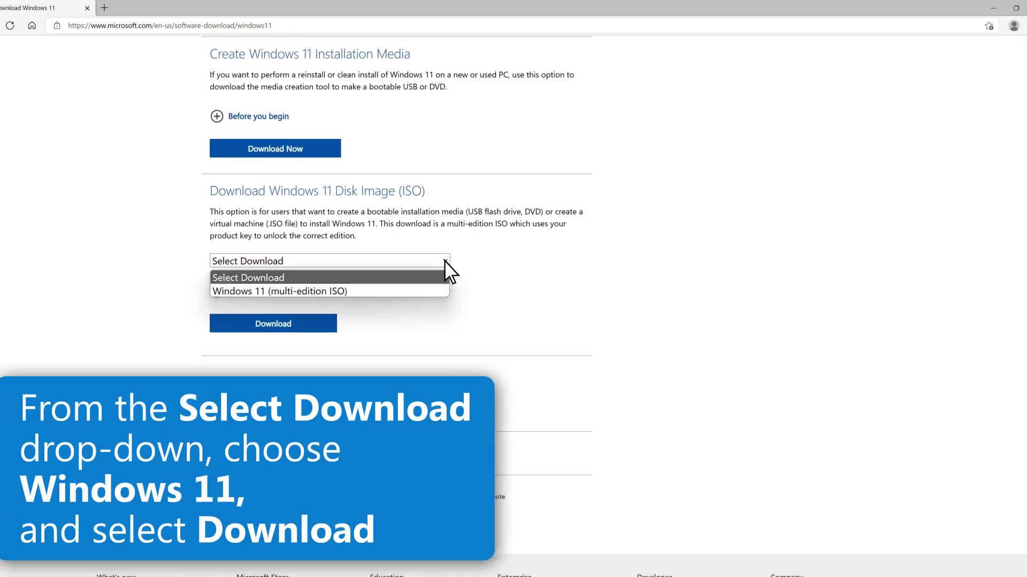
left_click(419, 293)
left_click(326, 331)
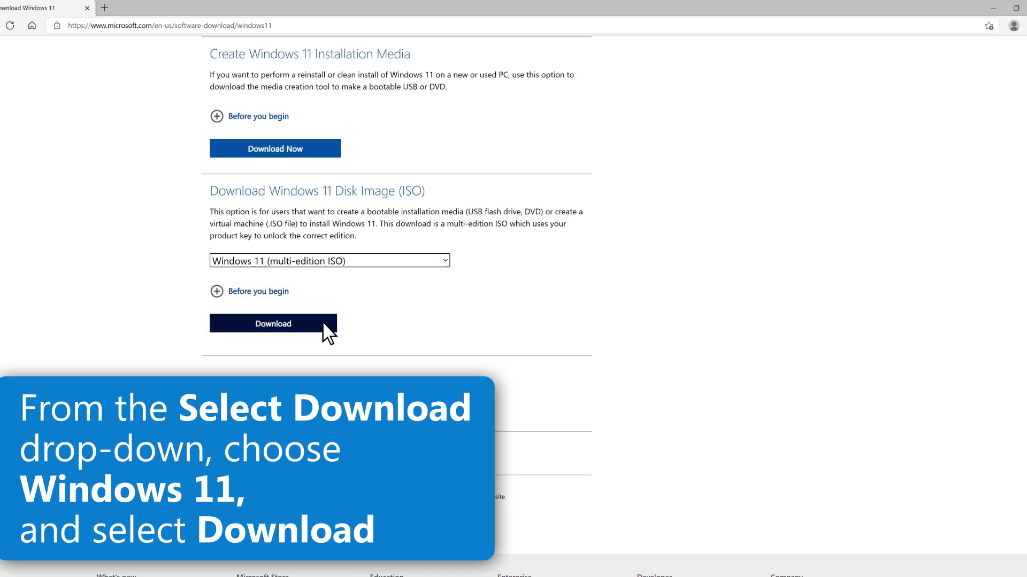
scroll(324, 324, "down", 2)
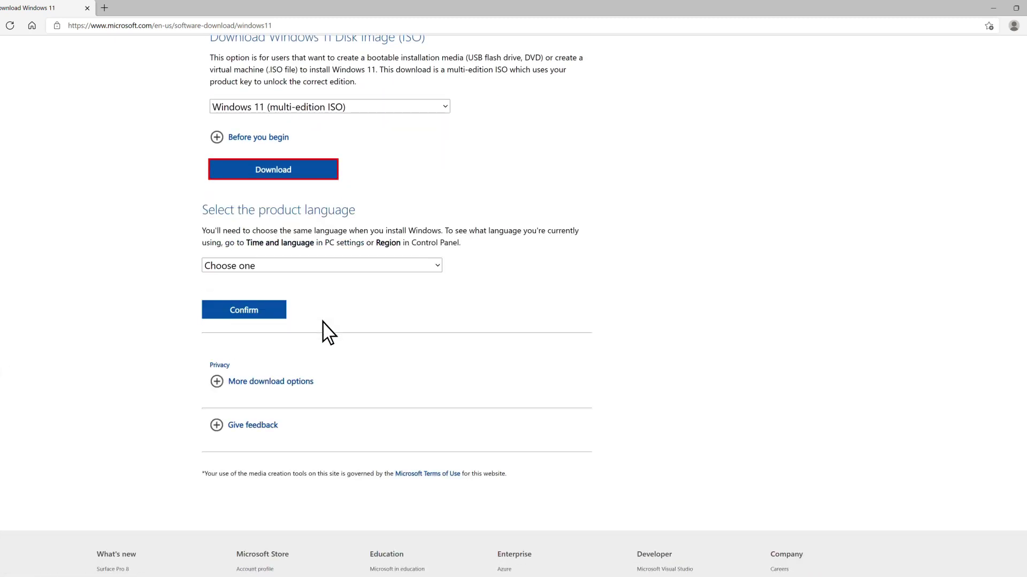
Confirm English as the product language to get the 64-bit download link.
left_click(438, 267)
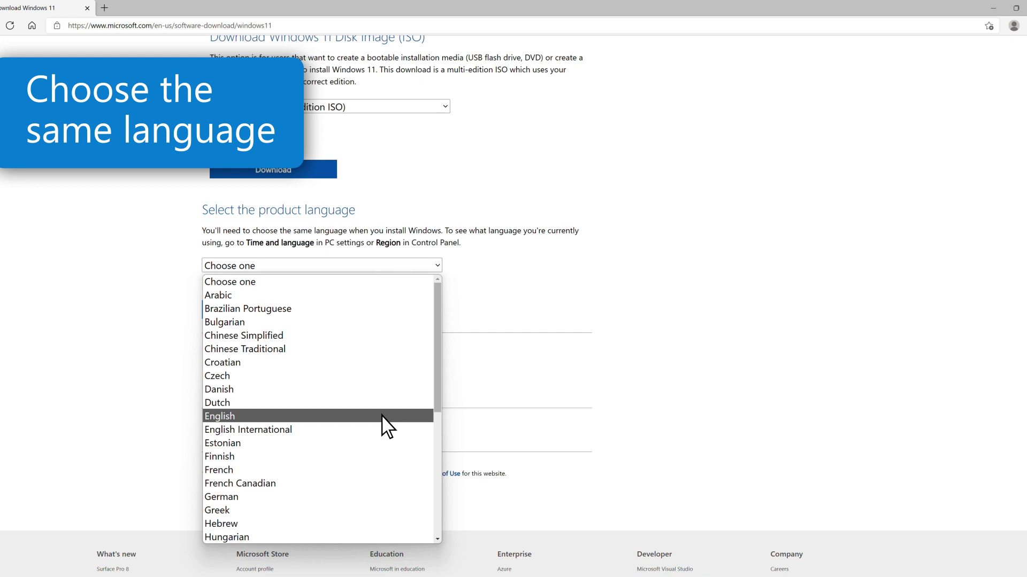
left_click(382, 416)
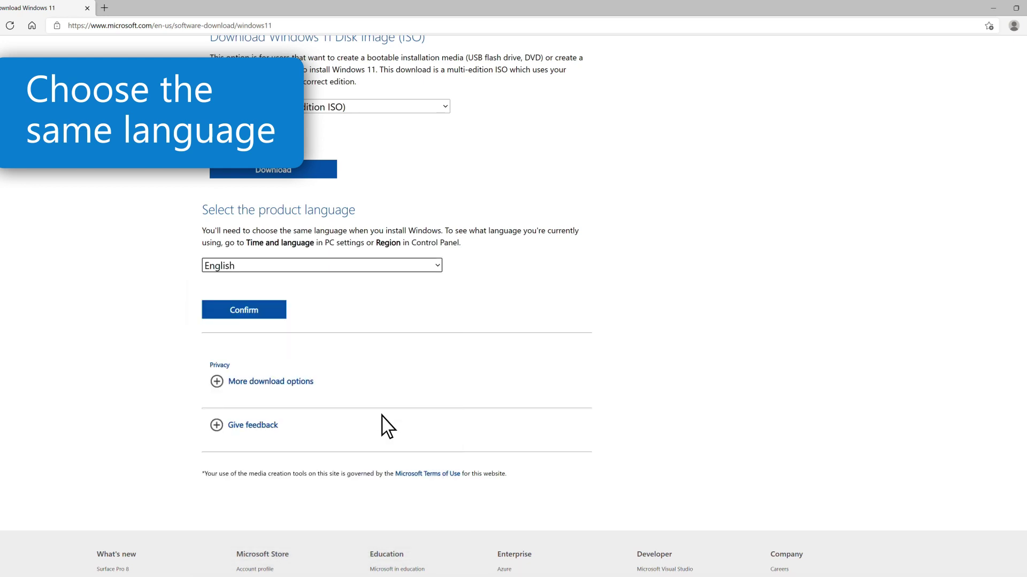
left_click(278, 319)
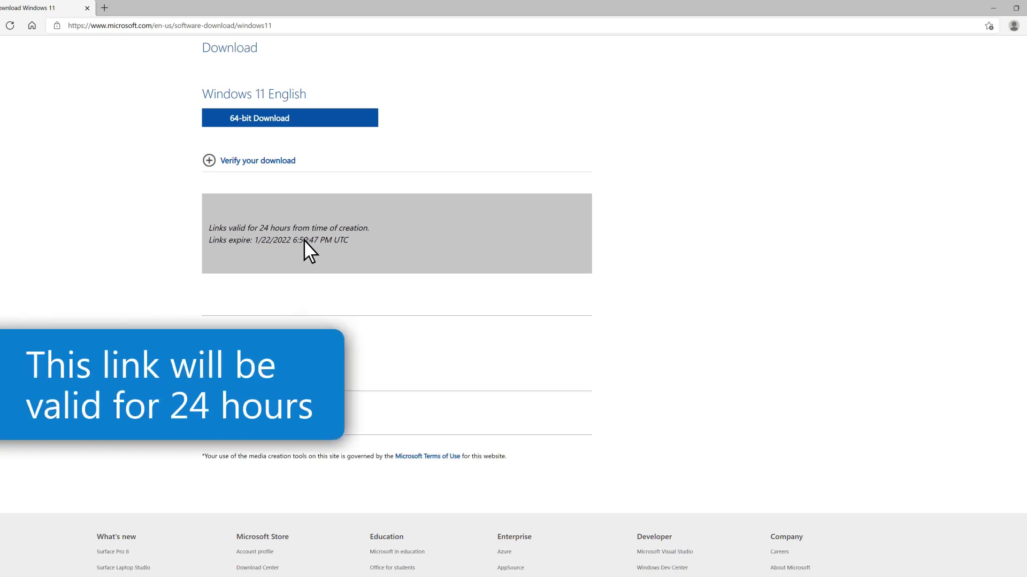
Download the Win11 English x64 ISO, open it, and run setup.exe from the mounted drive.
left_click(352, 120)
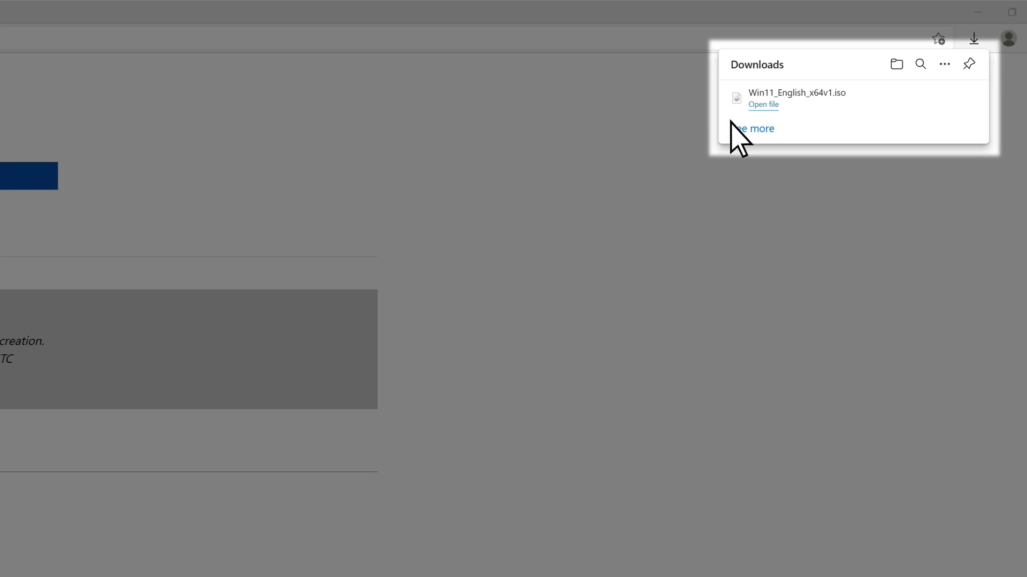
left_click(763, 105)
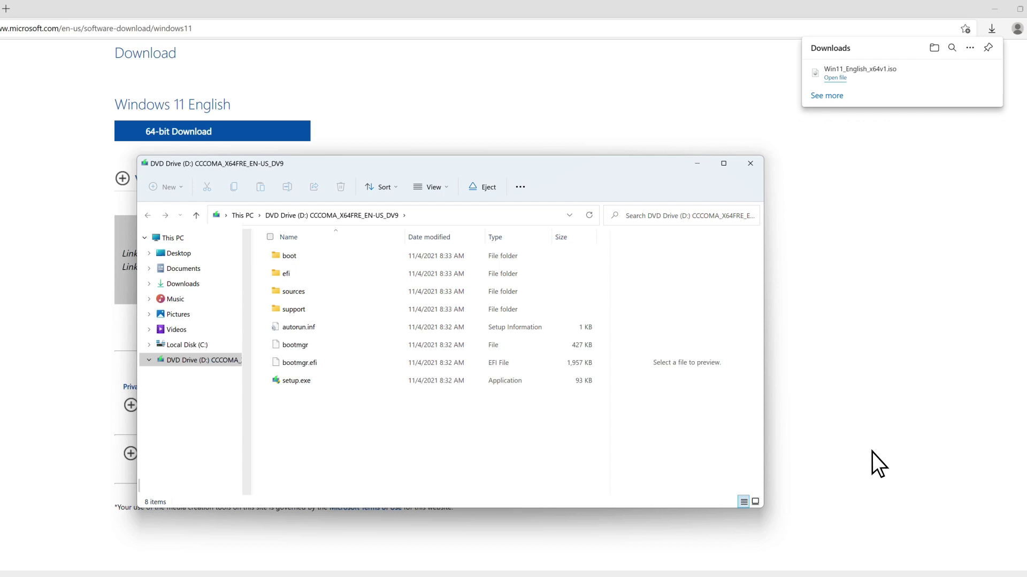
double_click(311, 383)
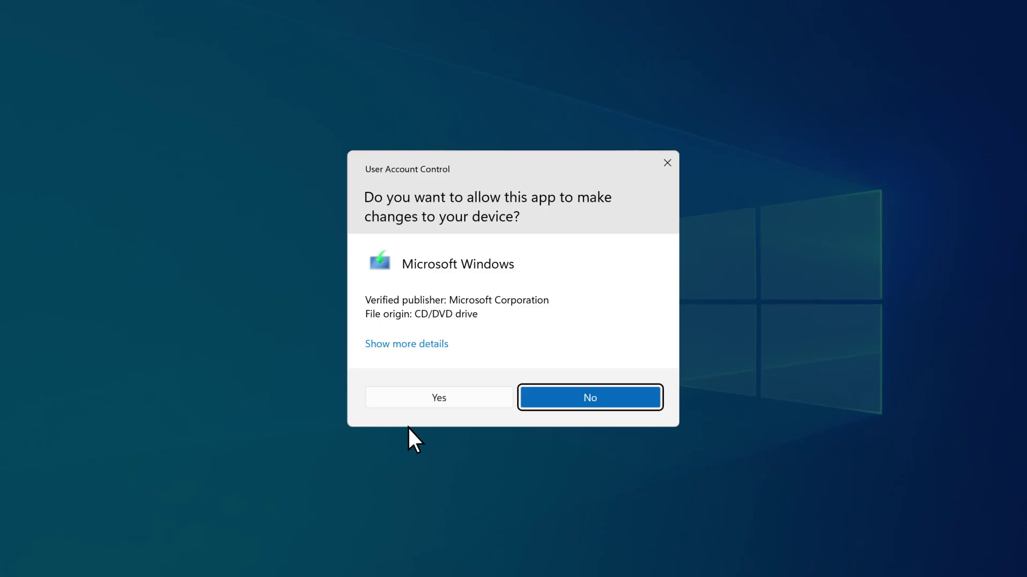
Allow setup through User Account Control, continue past the introduction, and accept the license terms.
left_click(441, 397)
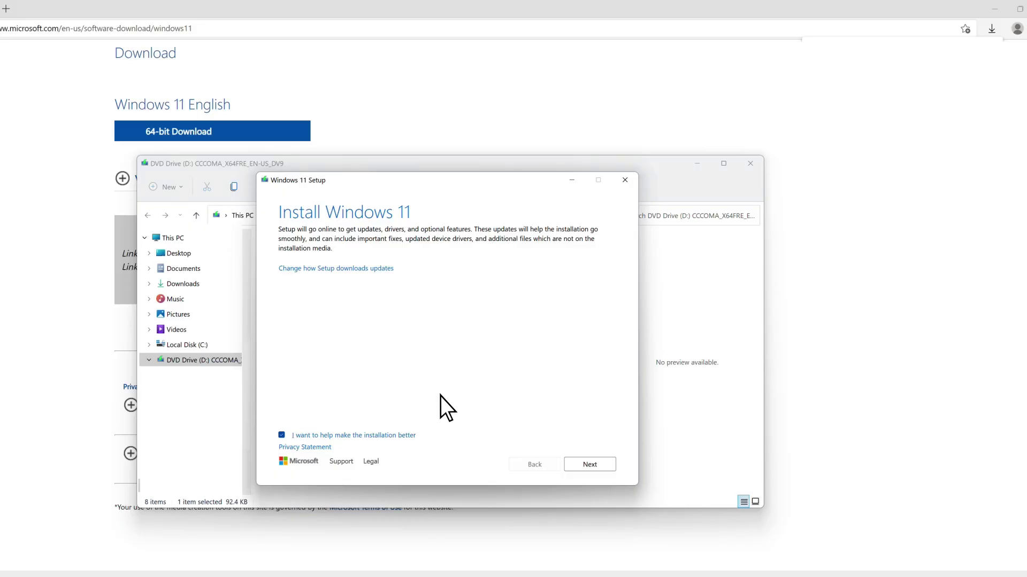
left_click(589, 464)
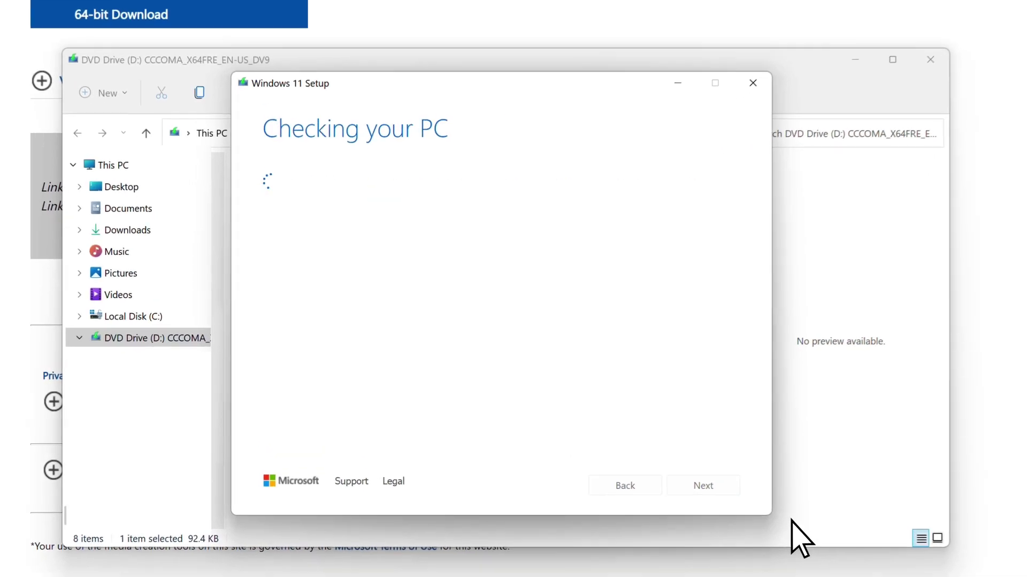
scroll(812, 527, "down", 10)
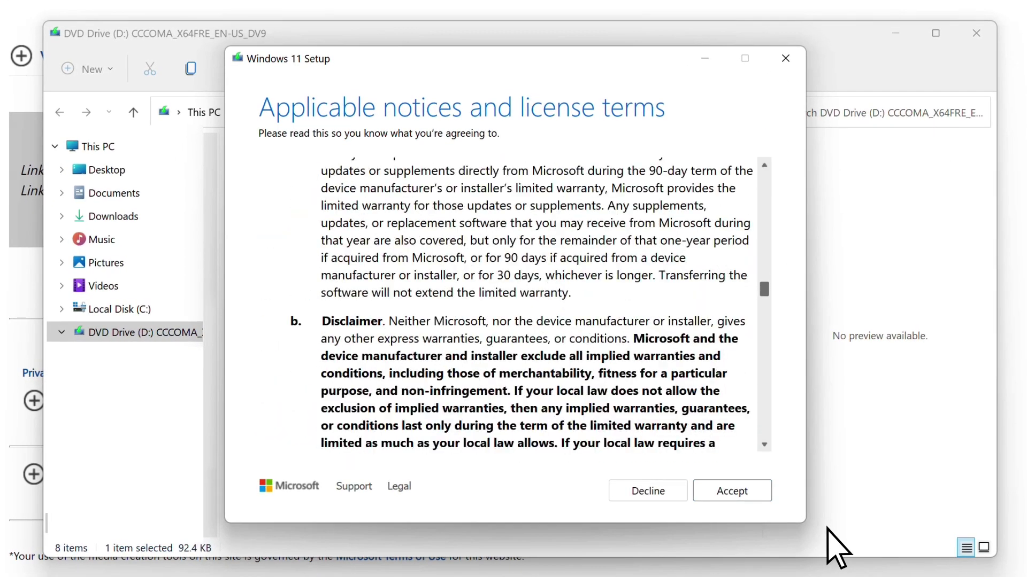
scroll(828, 529, "down", 10)
scroll(829, 531, "down", 10)
left_click(734, 492)
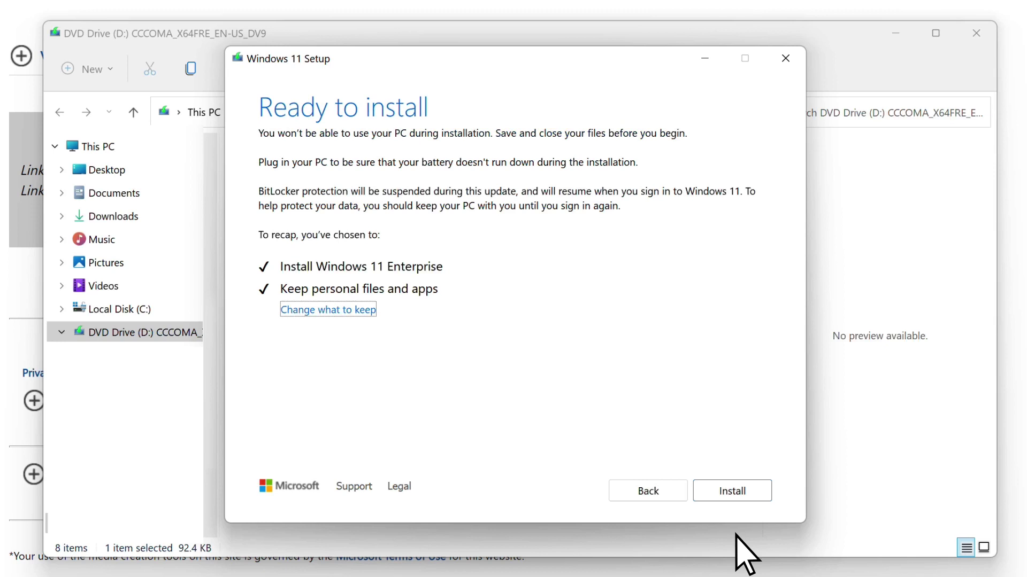
Review what to keep and confirm 'Keep personal files and apps'.
key("Return")
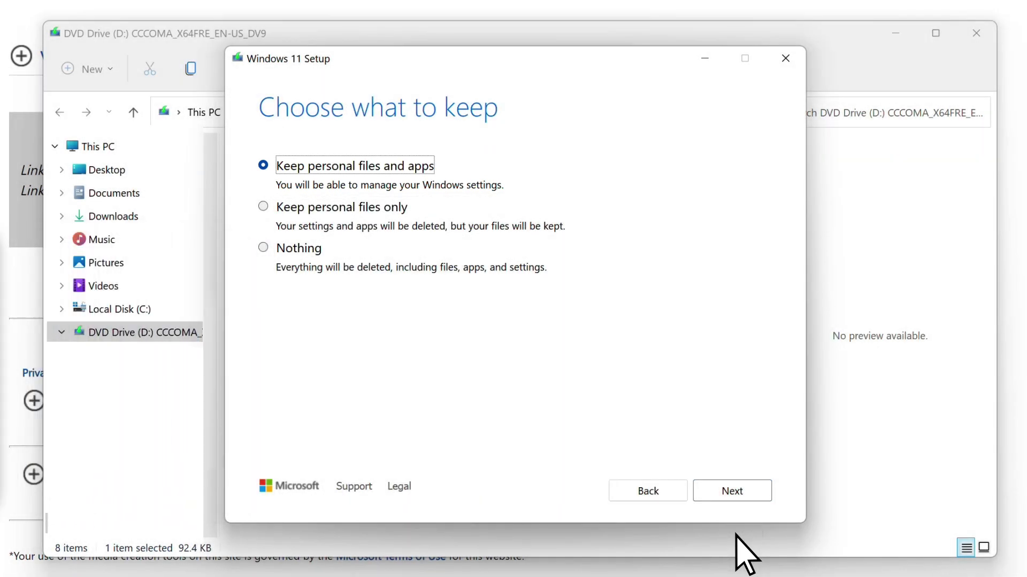
left_click(729, 504)
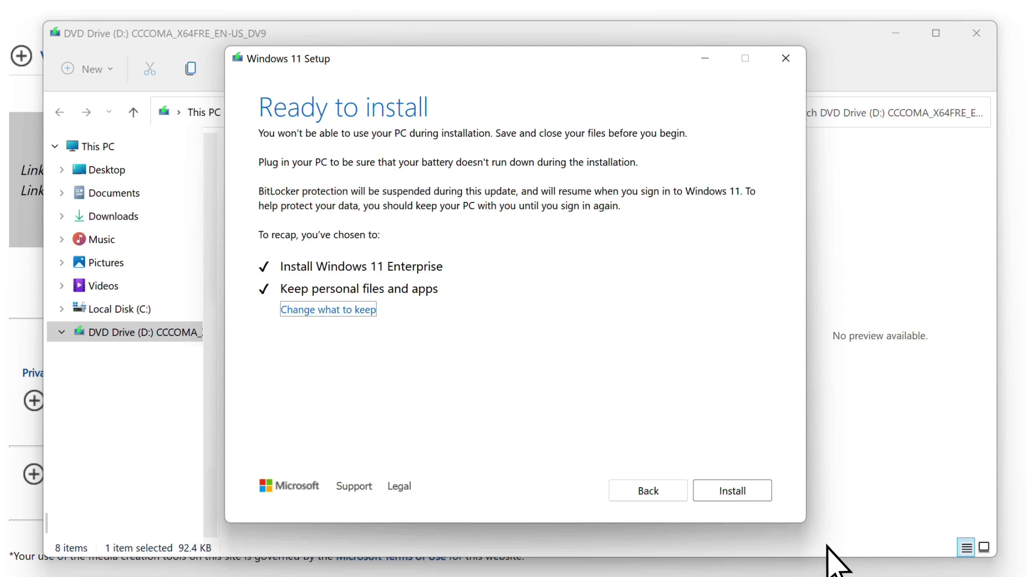
Install the Windows 11 upgrade, then enter the account and password at sign-in.
left_click(736, 493)
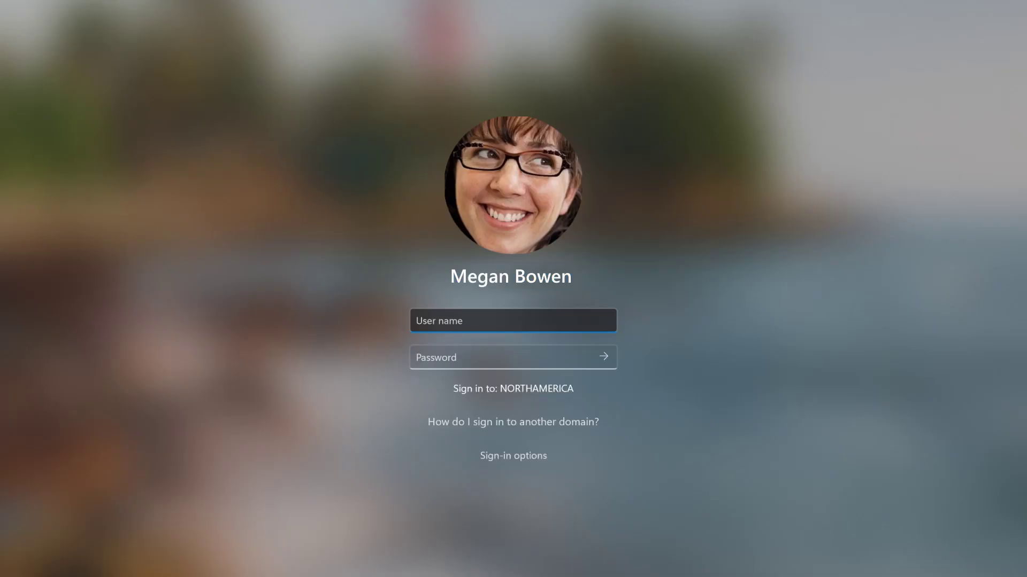
type("meganb@contoso.c")
type("om")
key("Tab")
type("****")
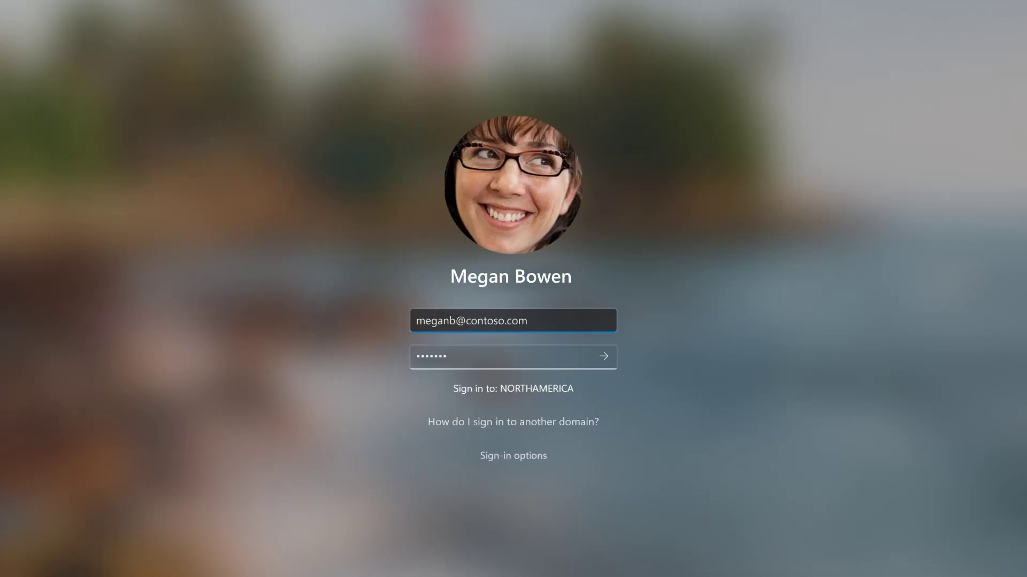